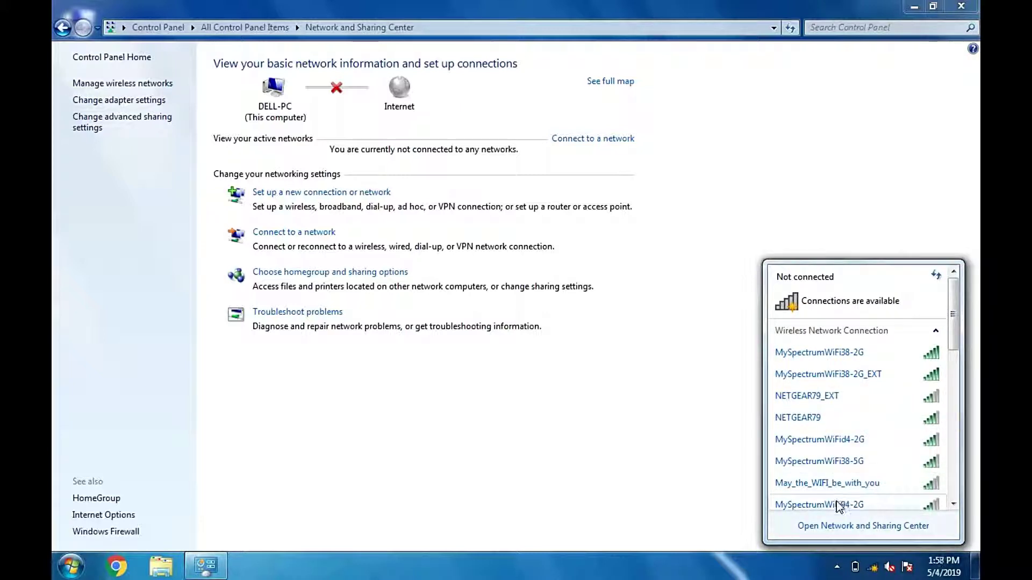
mouse_move(955, 338)
mouse_down()
mouse_move(959, 372)
mouse_move(960, 331)
mouse_up()
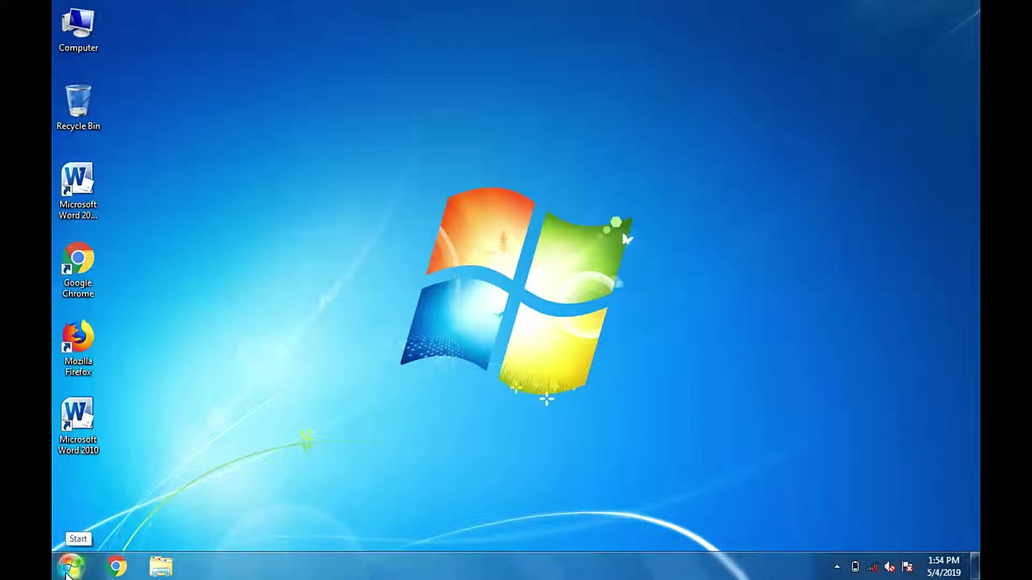
Step: Open Device Manager from Control Panel and expand the Network adapters category
click(66, 575)
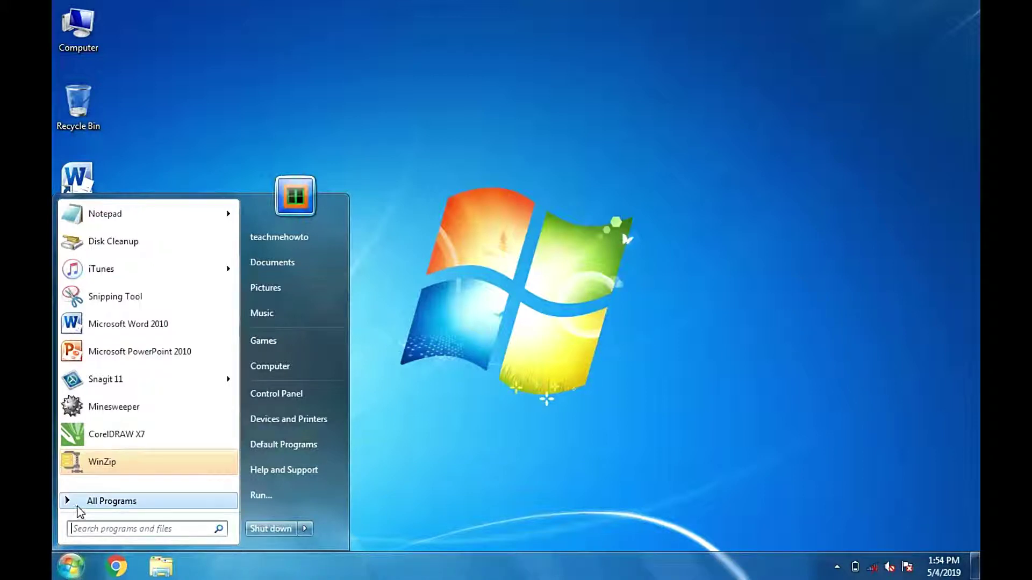
click(295, 400)
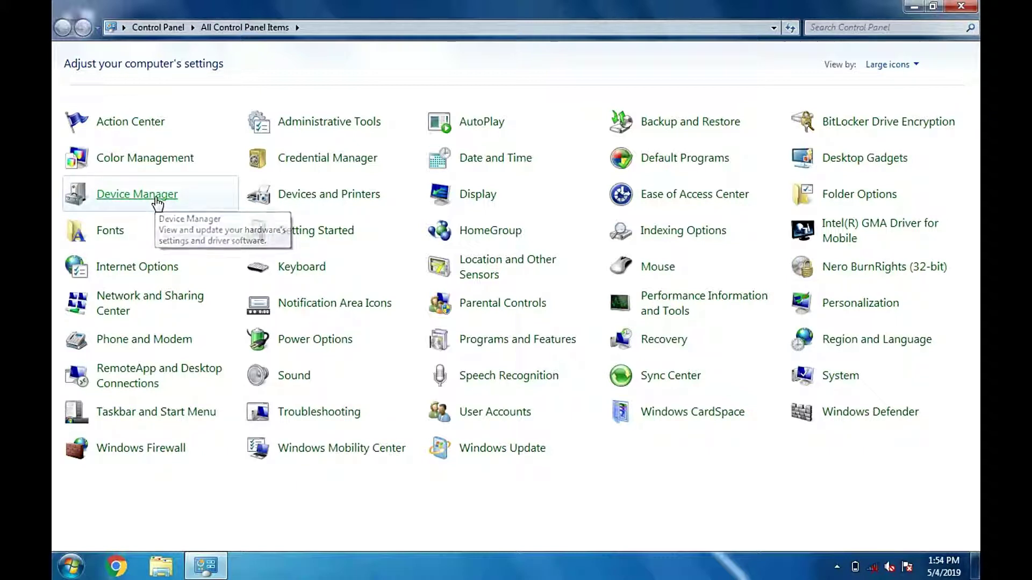
click(157, 201)
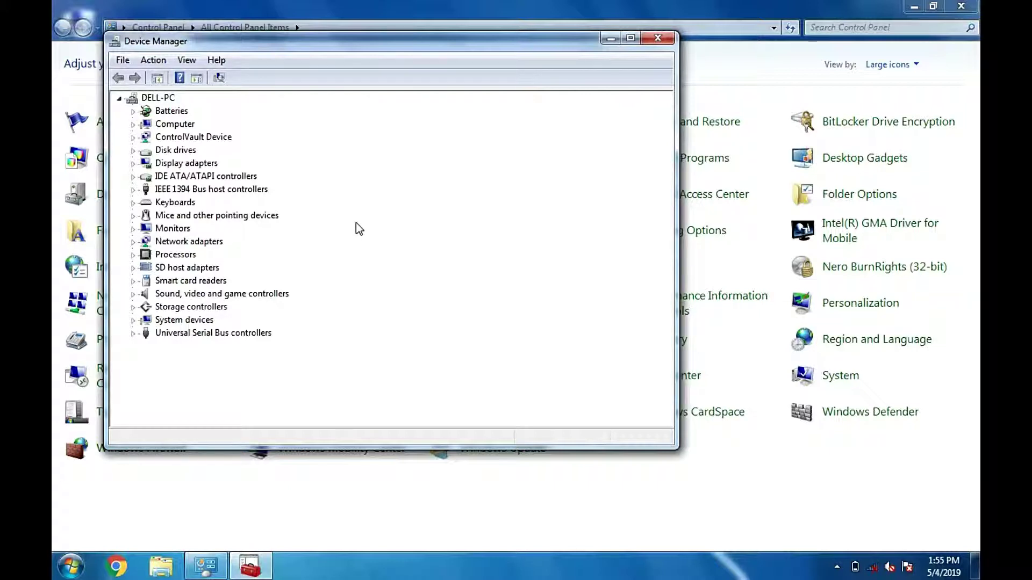
click(134, 243)
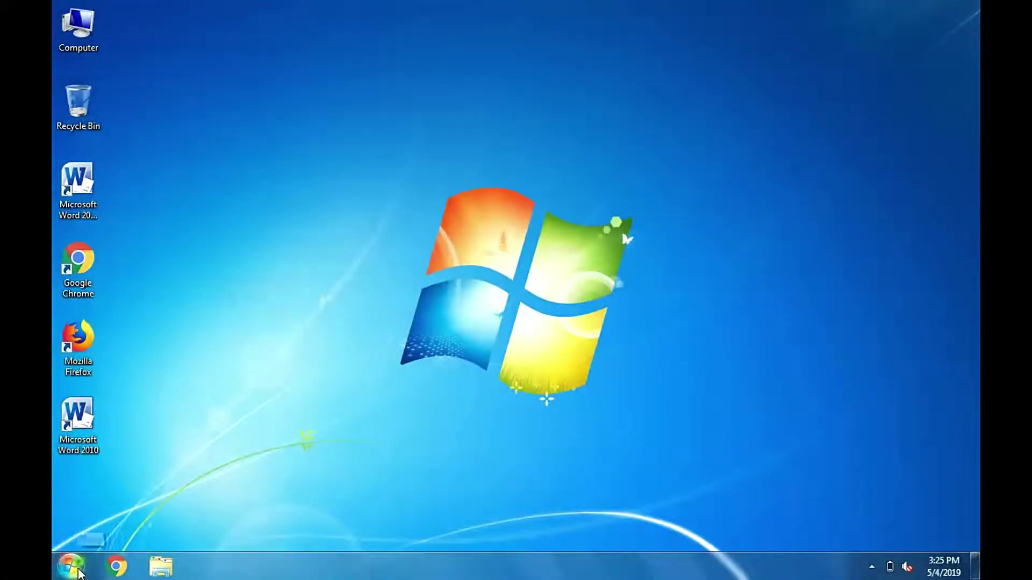
Step: Open the adapter settings of the Network and Sharing Center to list the computer's network connections
click(71, 567)
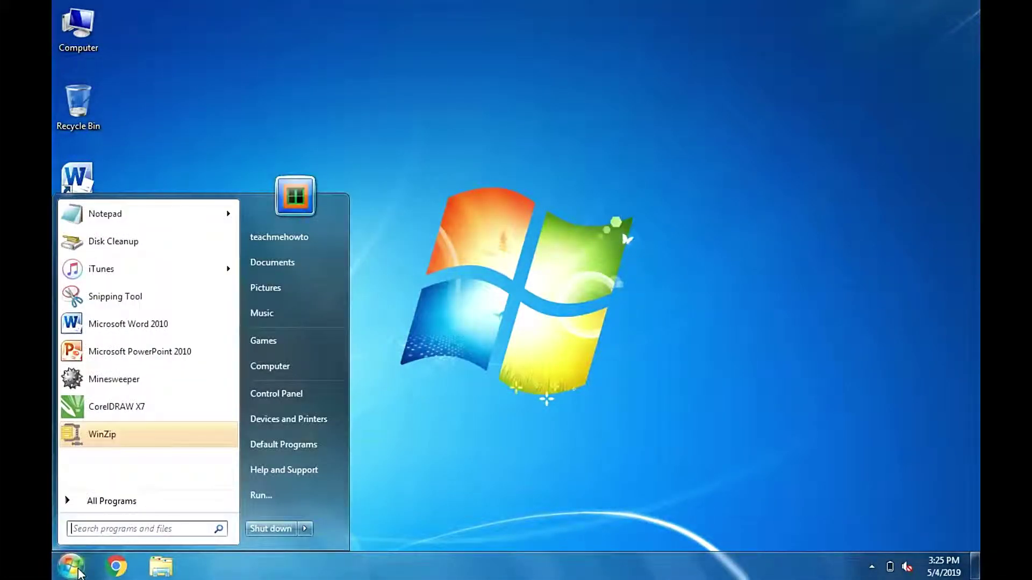
click(282, 394)
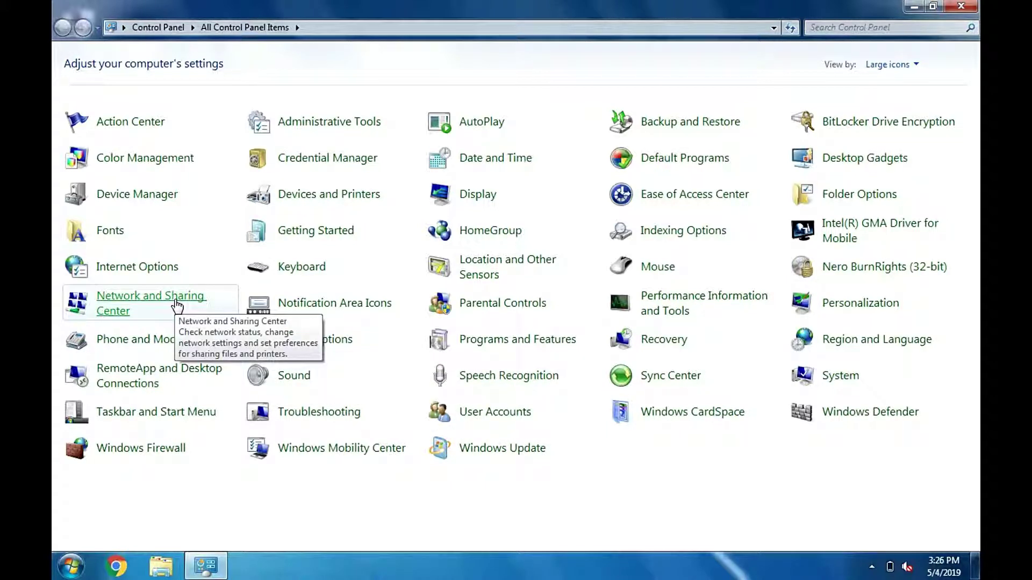
click(177, 305)
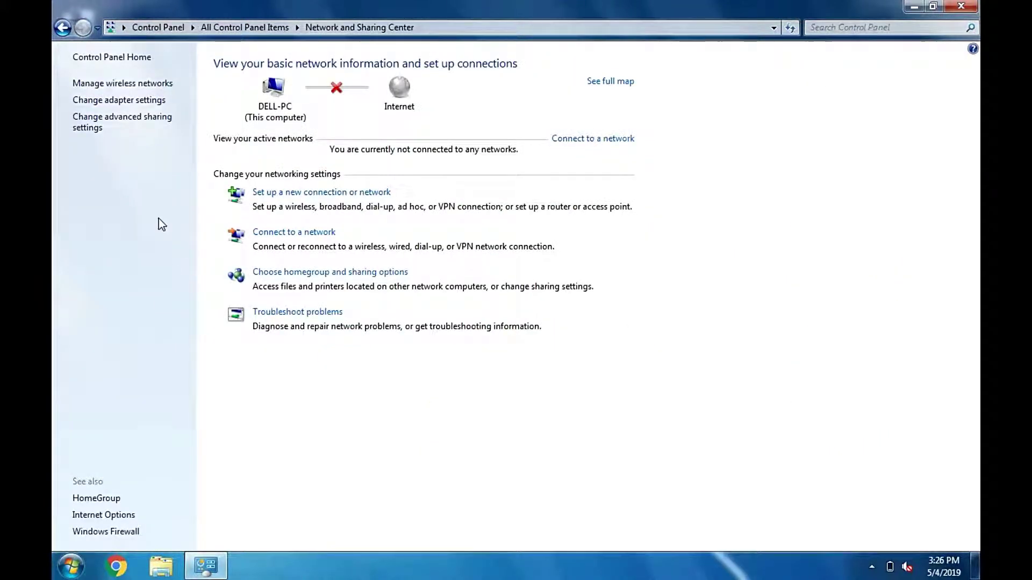
click(136, 101)
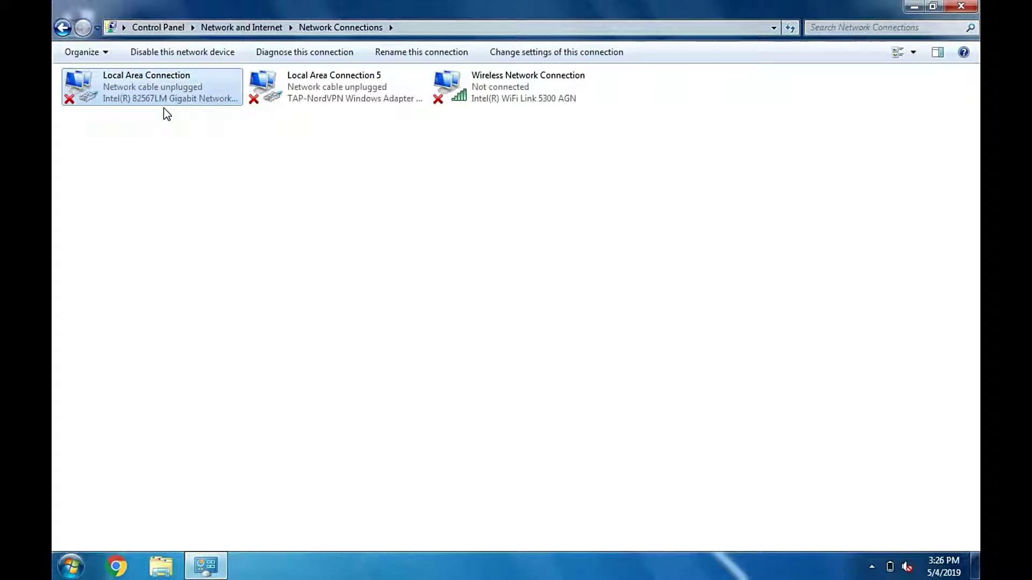
Step: Open Device Manager over the Network Connections window and expand Network adapters to compare the Intel(R) 82567LM Gigabit adapter with the listed connections
click(70, 569)
click(277, 395)
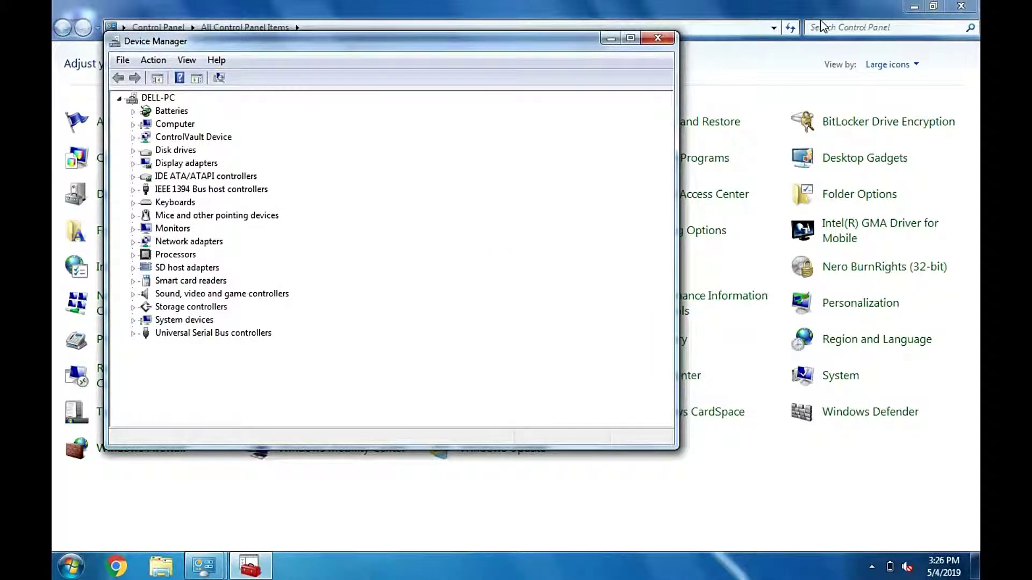
click(912, 13)
drag(539, 49, 692, 146)
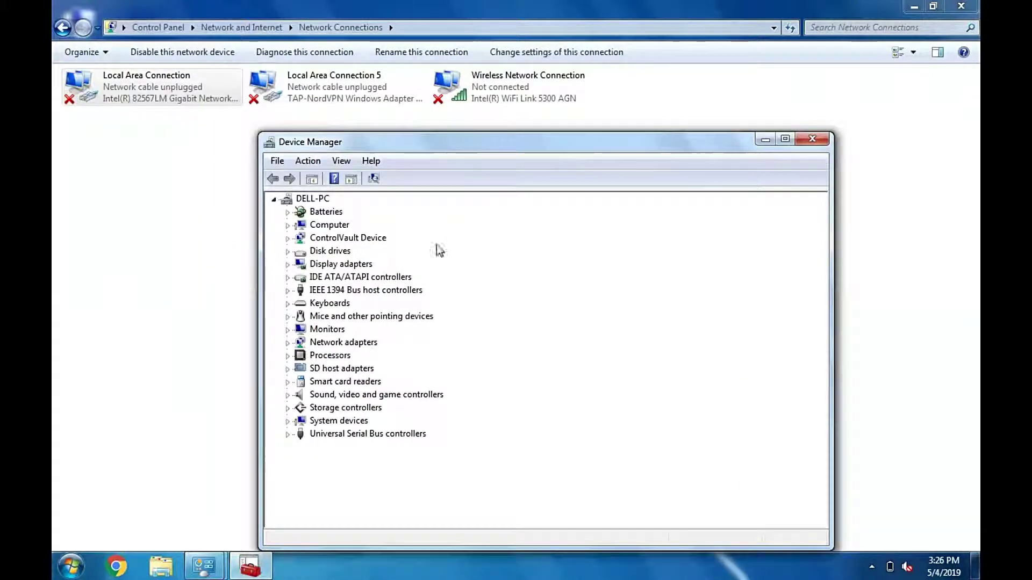
click(287, 343)
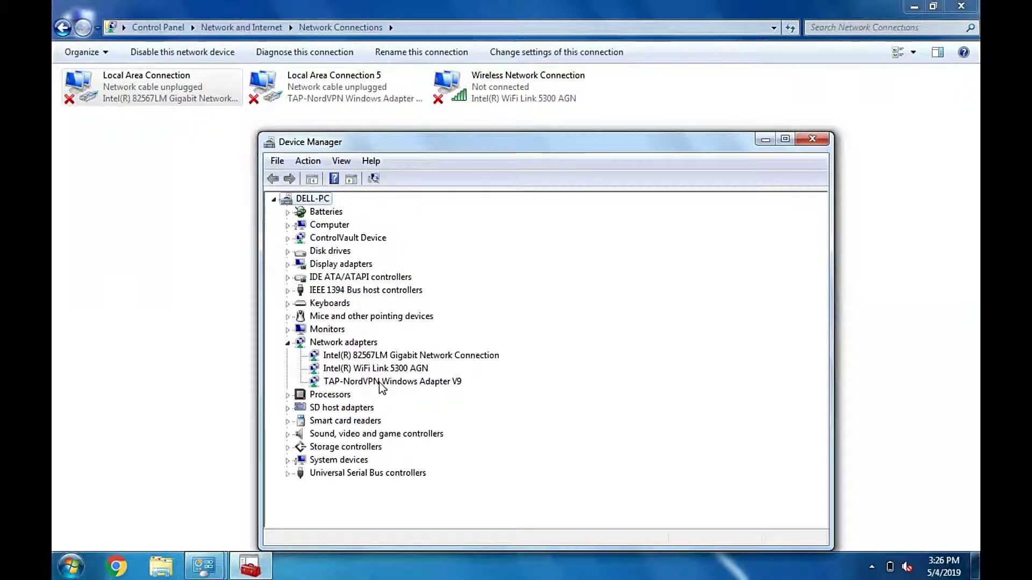
click(414, 358)
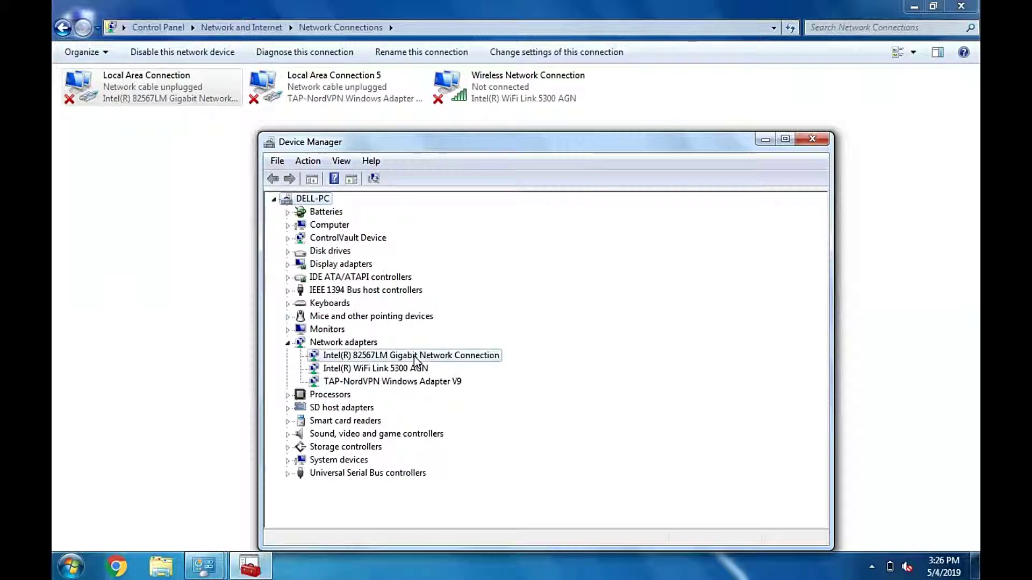
drag(486, 143, 374, 136)
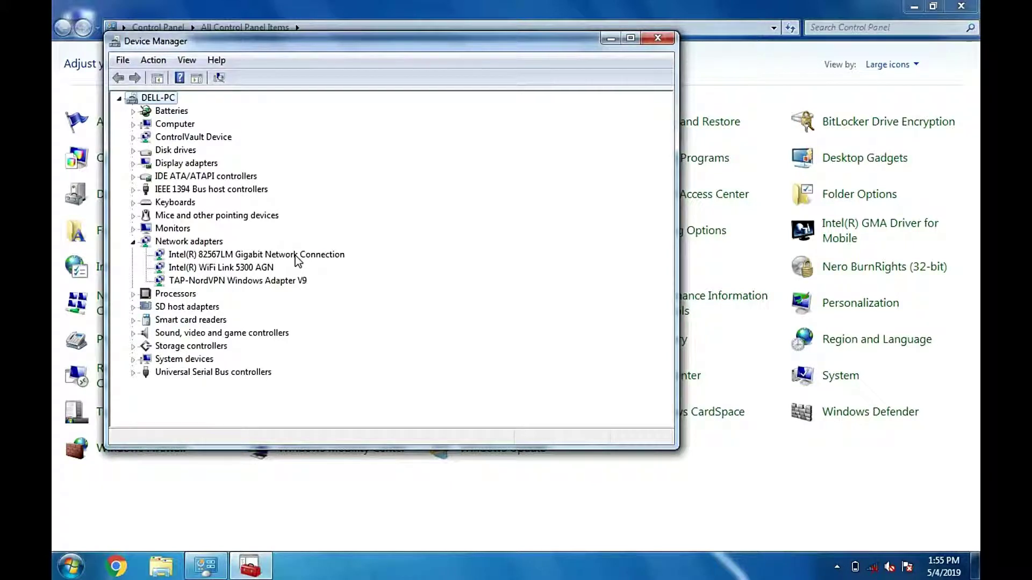
Step: Check the device status of the Intel(R) 82567LM Gigabit Network Connection, then close its properties, Device Manager and Control Panel
double_click(297, 256)
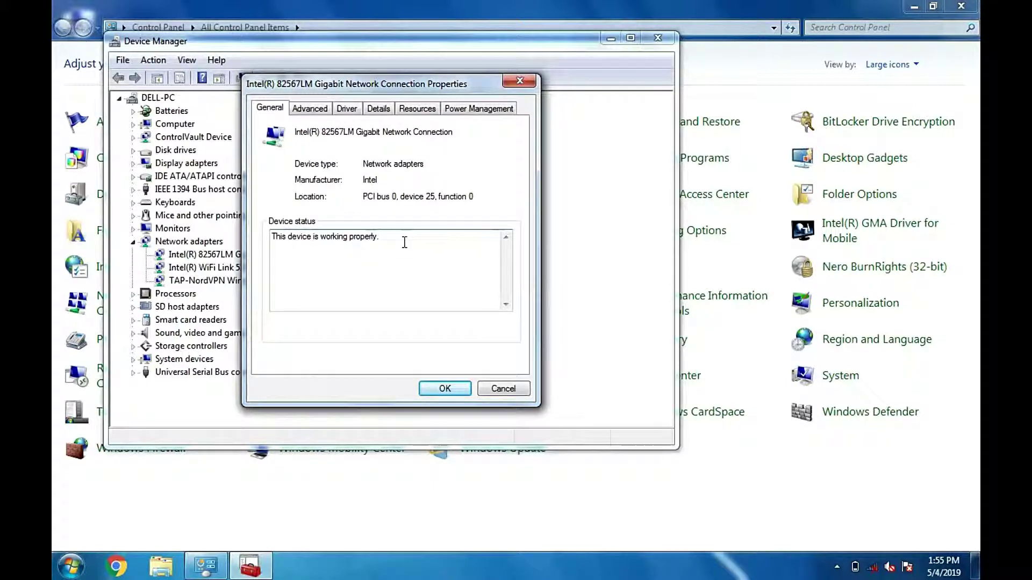
drag(403, 235, 267, 237)
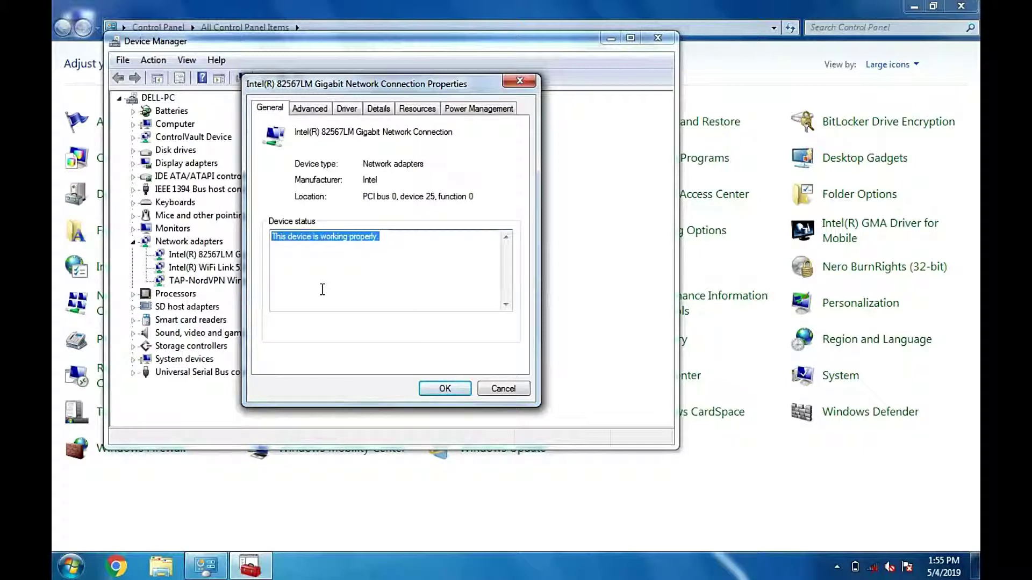
click(466, 392)
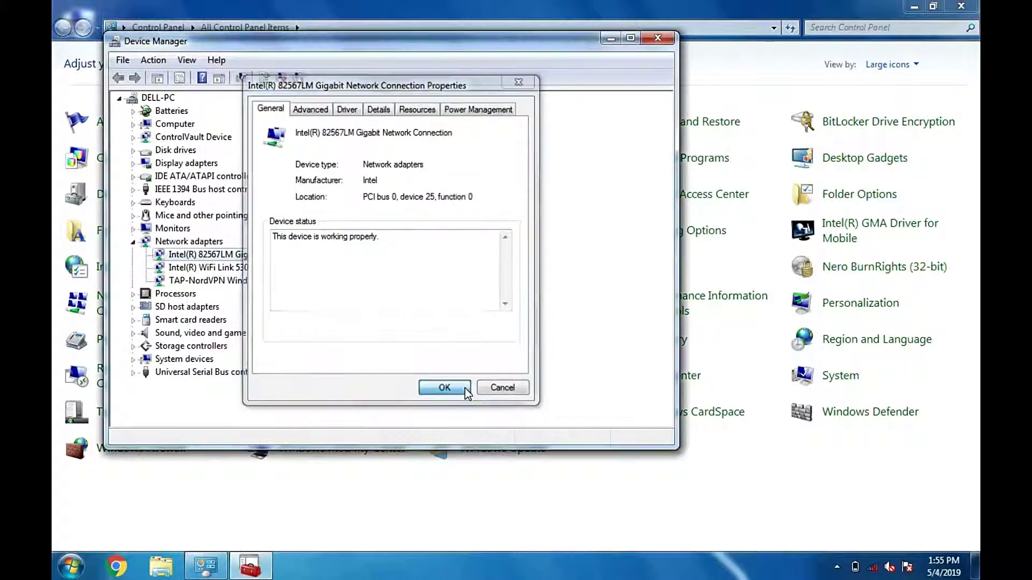
click(658, 38)
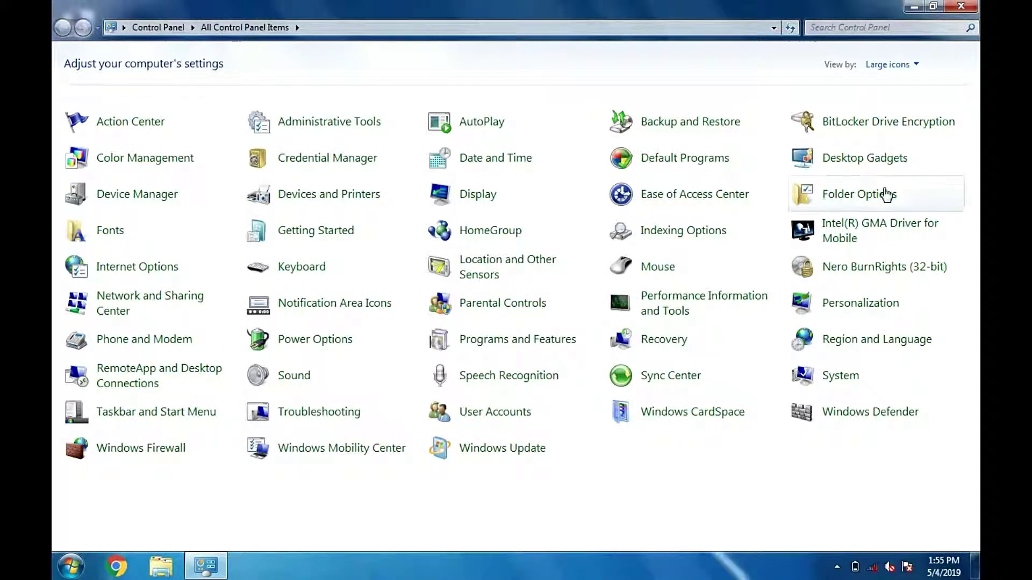
click(961, 8)
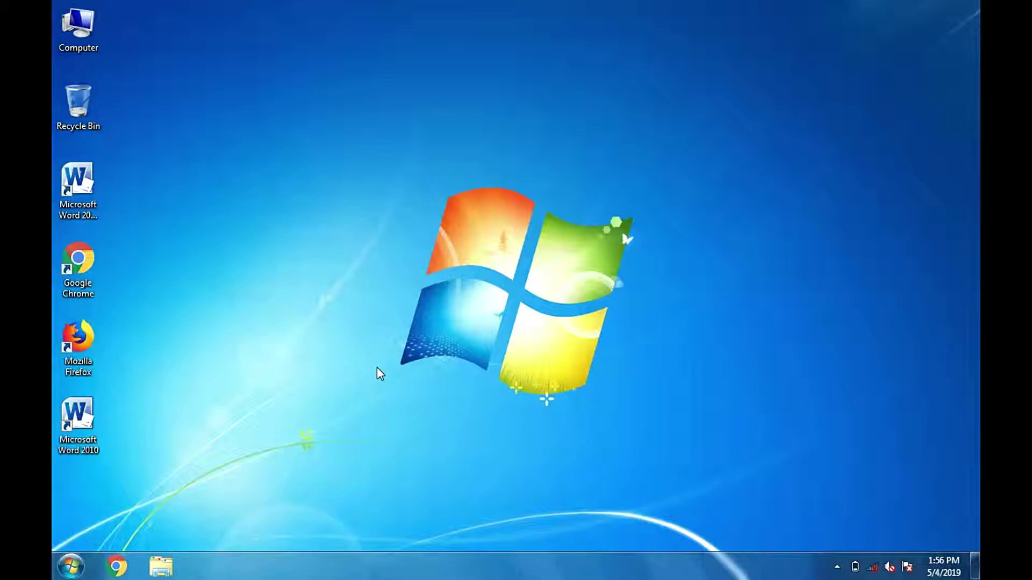
Step: Open the Network and Sharing Center from Control Panel and dismiss the list of wireless networks
click(70, 567)
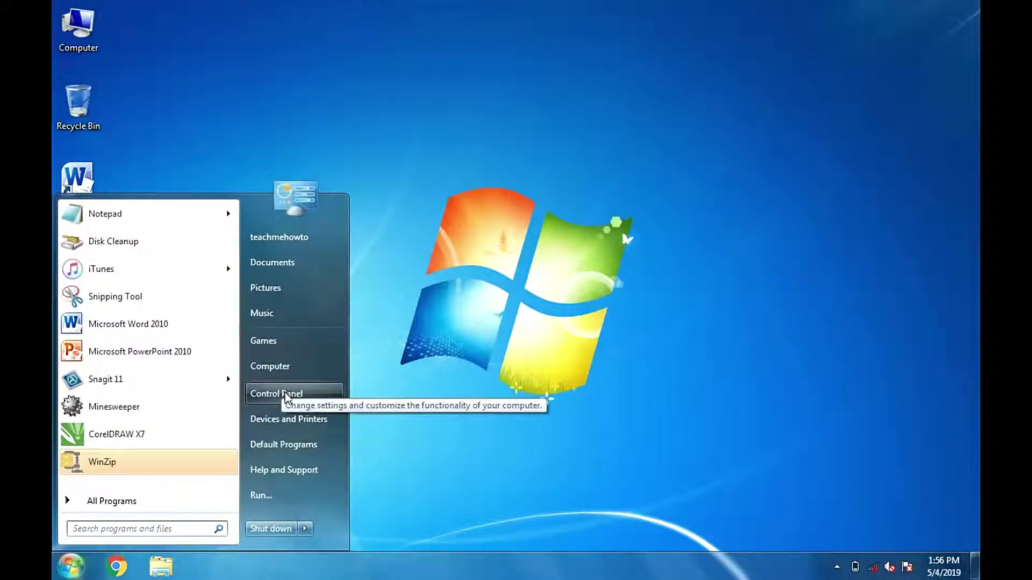
click(287, 397)
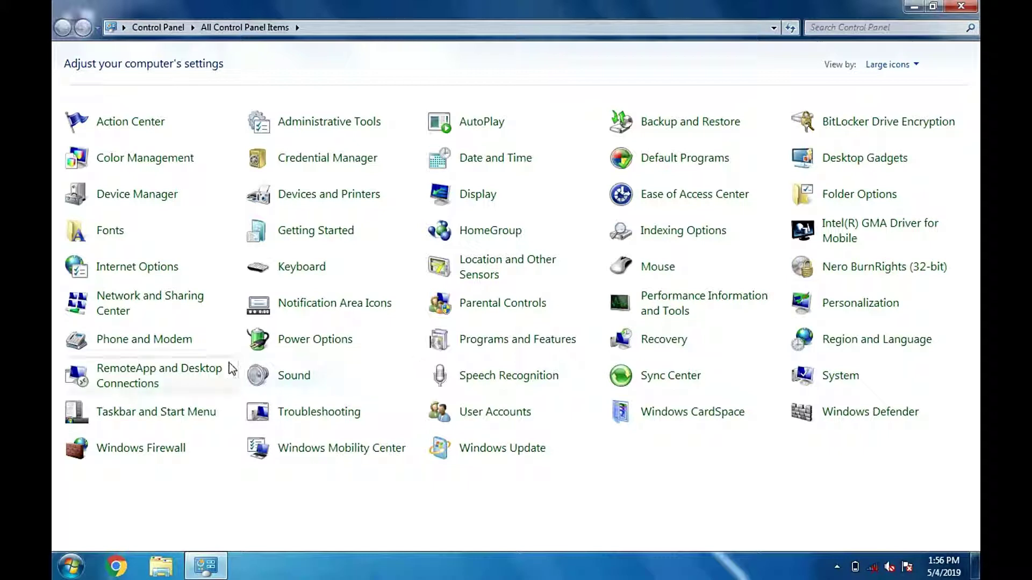
click(162, 299)
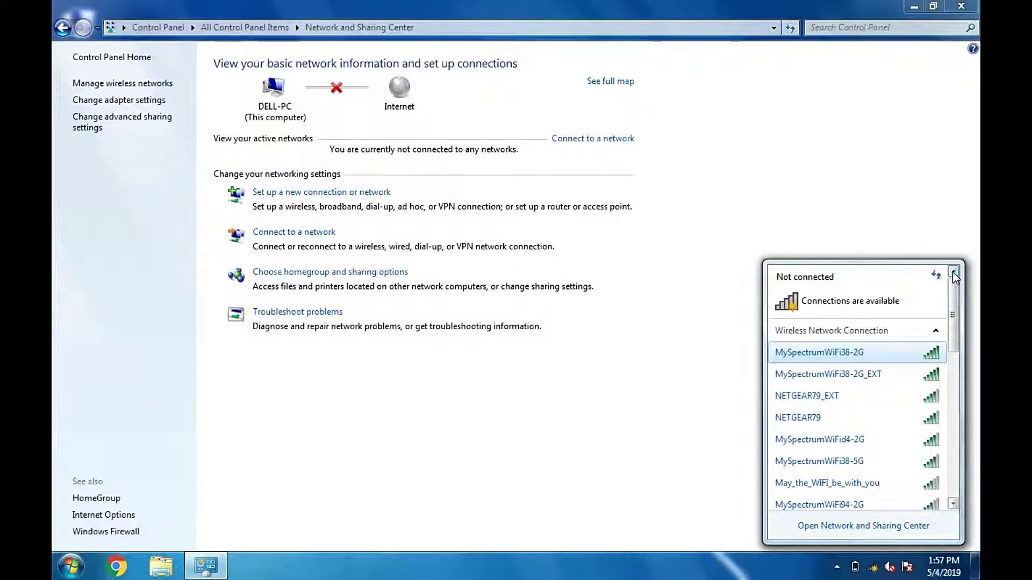
click(810, 200)
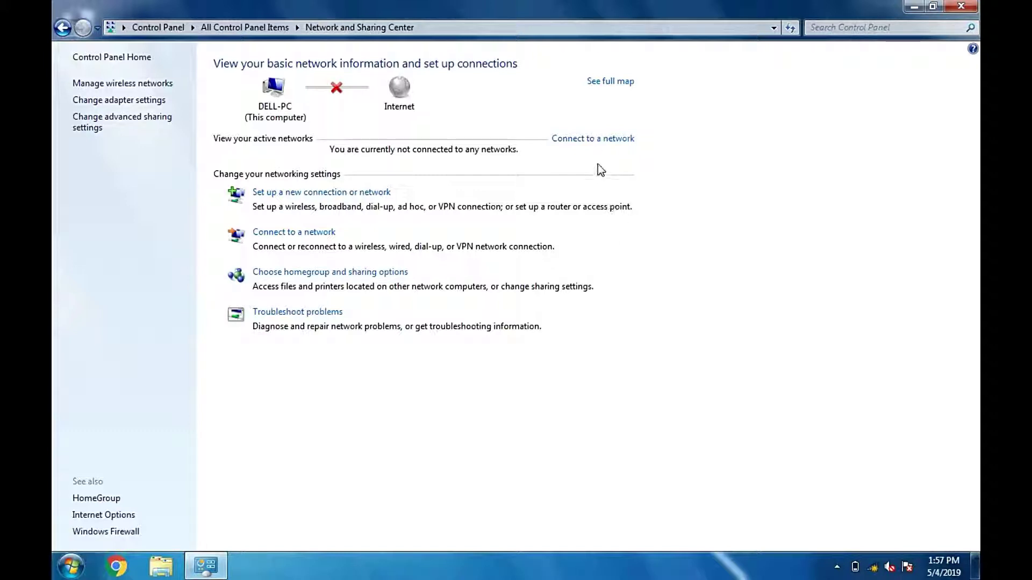
Step: Look through the wireless networks available for connection, then close the list and the Network and Sharing Center
click(592, 141)
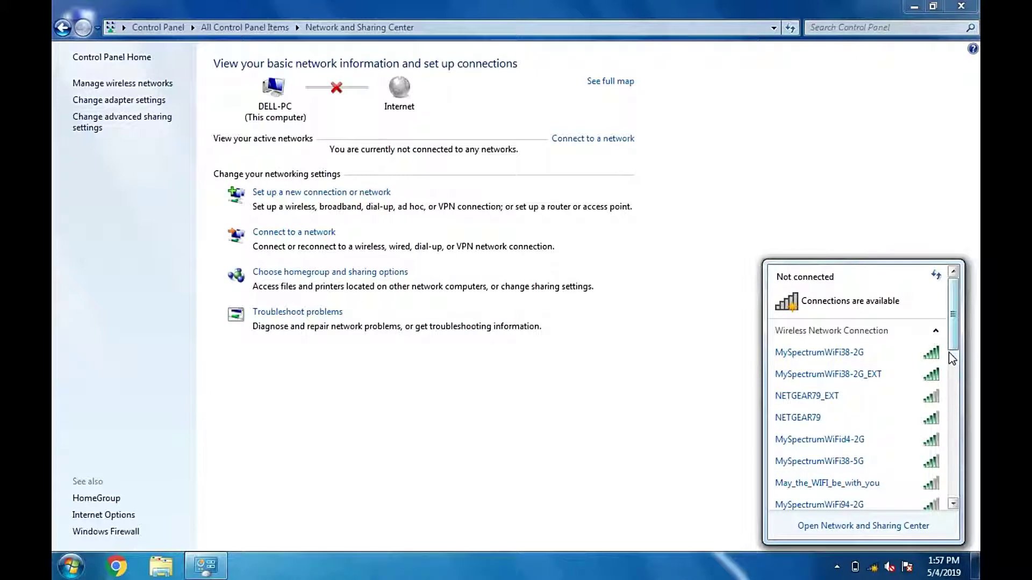
mouse_move(956, 333)
mouse_down()
mouse_move(973, 451)
mouse_move(963, 320)
mouse_up()
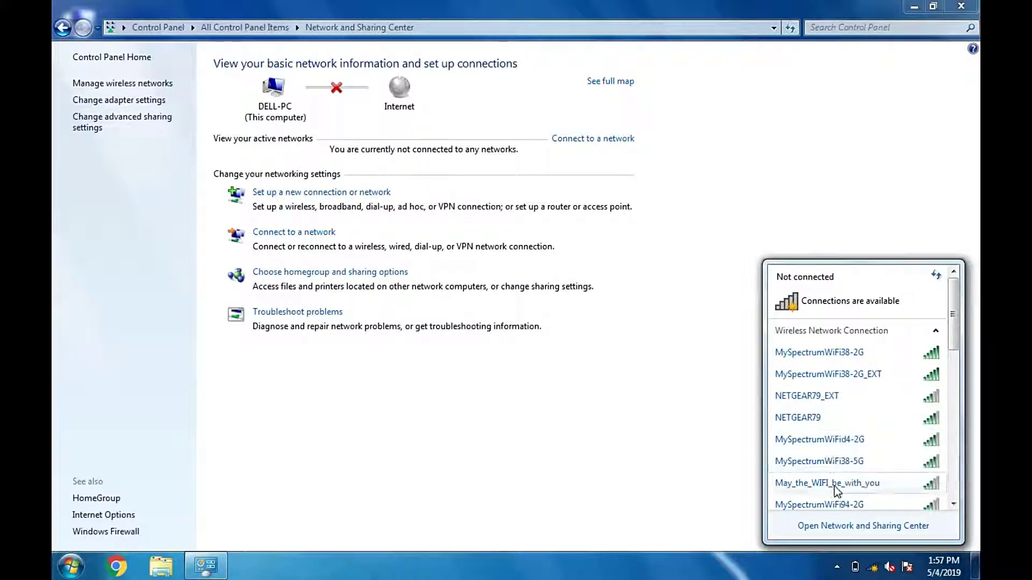
mouse_move(954, 341)
mouse_down()
mouse_move(960, 369)
mouse_move(960, 337)
mouse_up()
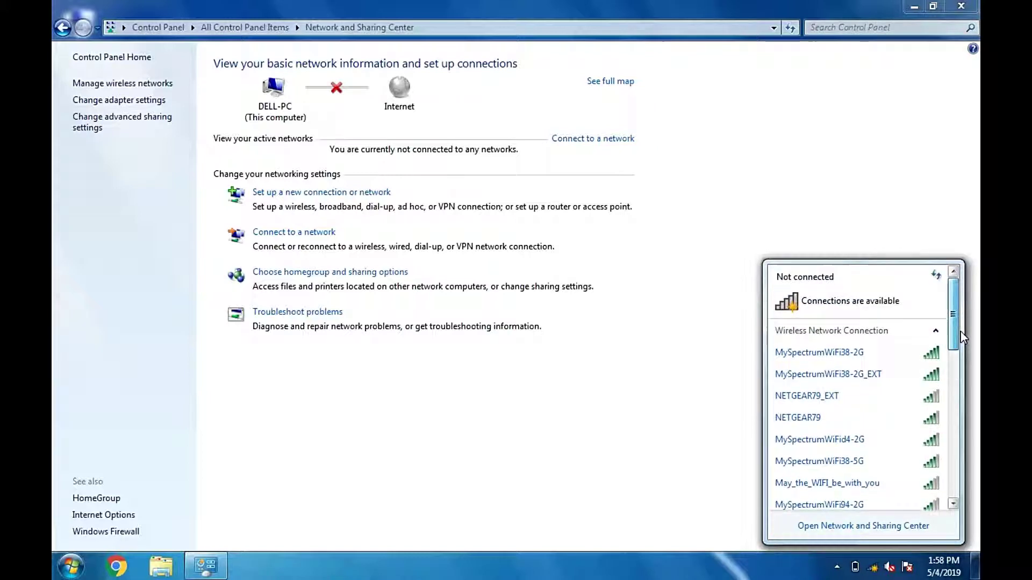
click(772, 210)
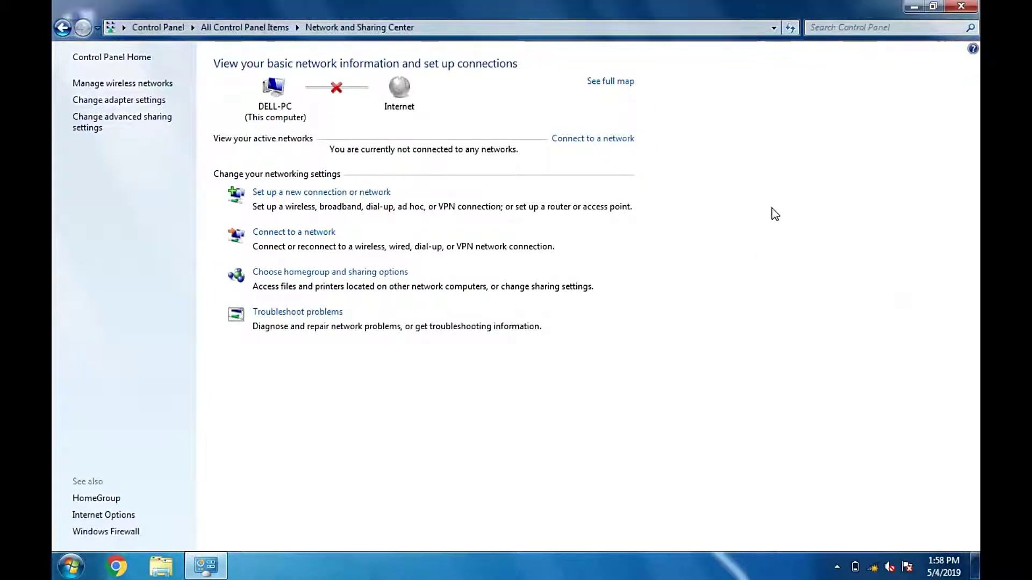
click(963, 7)
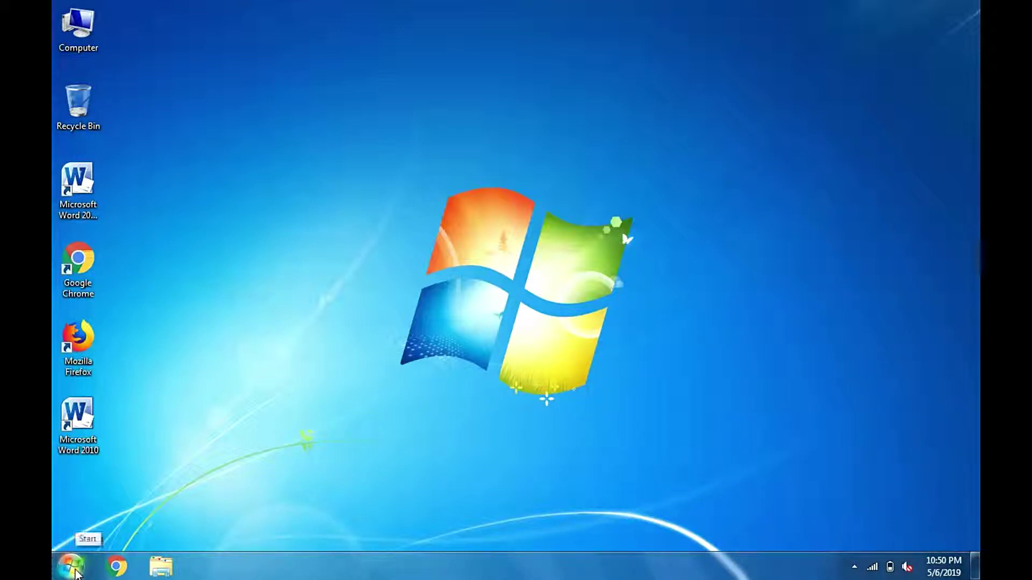
Step: Open a Command Prompt window using cmd, reposition it nearer the desktop's centre and clear its text with cls
click(75, 571)
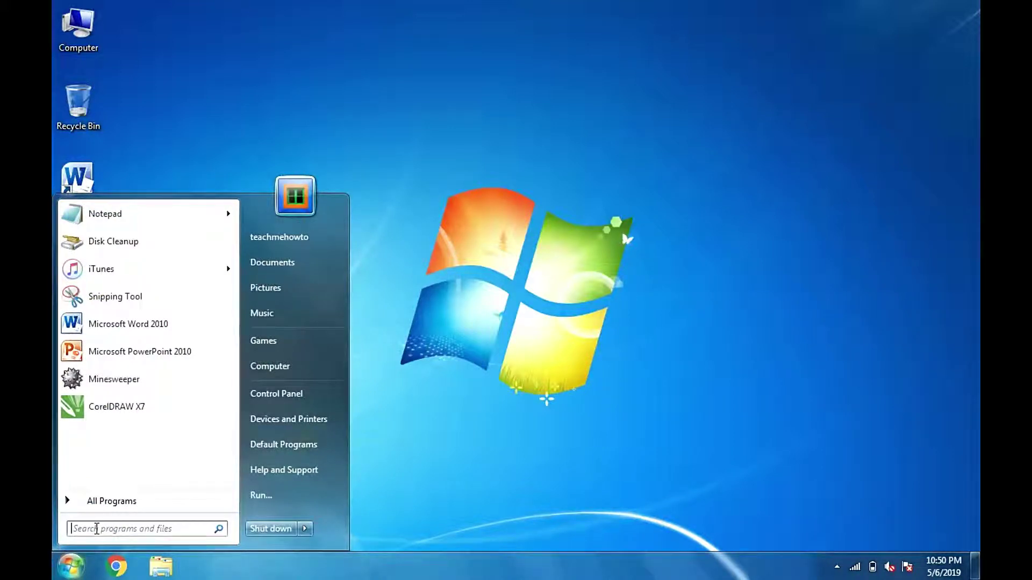
text(cmd)
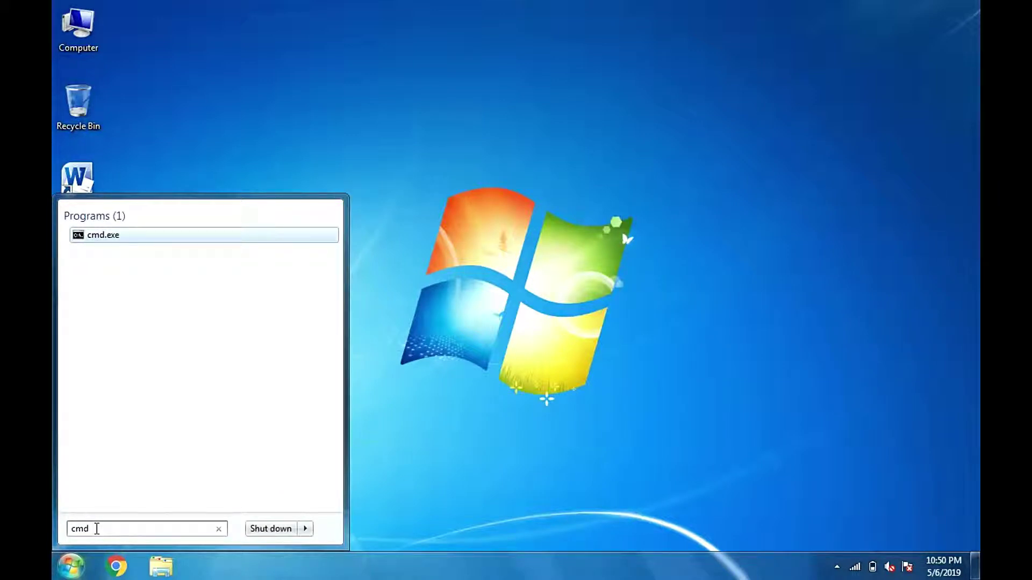
key(Return)
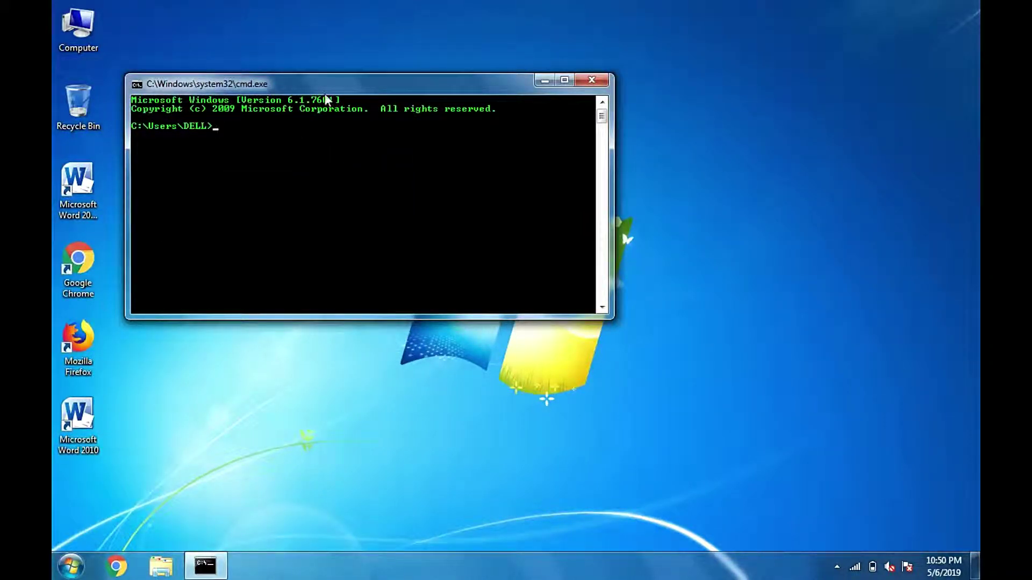
drag(337, 82, 503, 155)
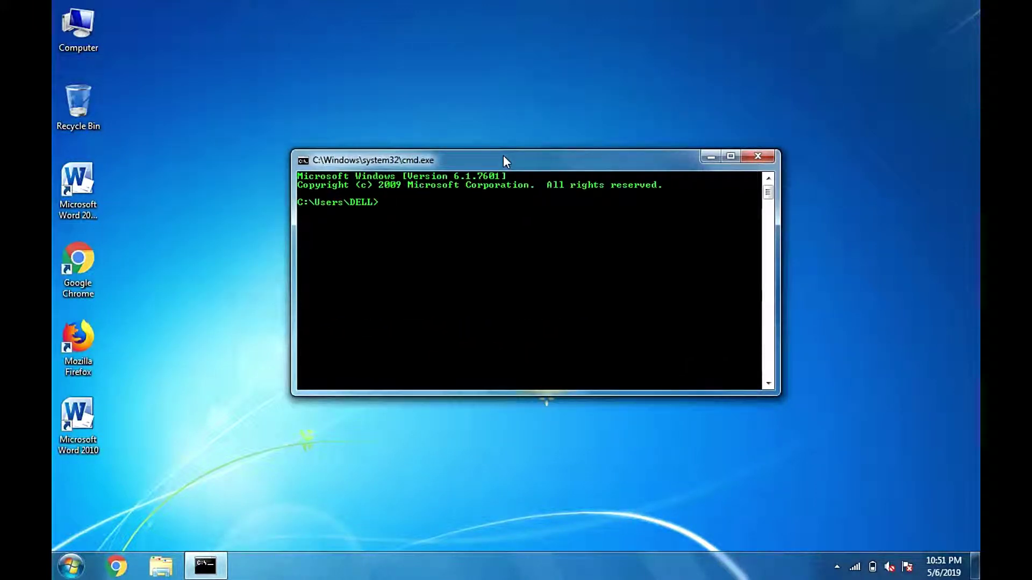
text(cls)
key(Return)
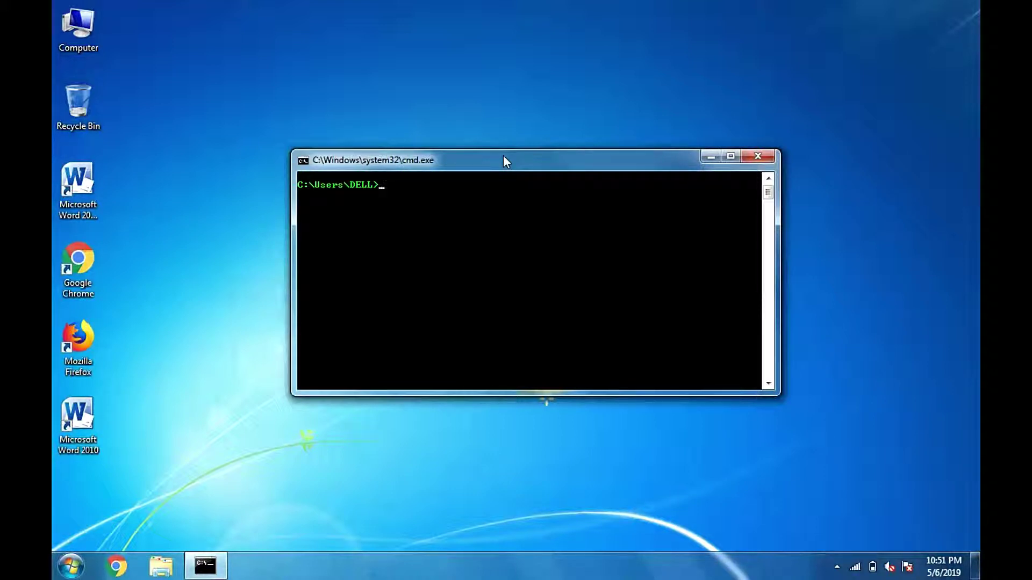
text(ping)
text(www.google.com)
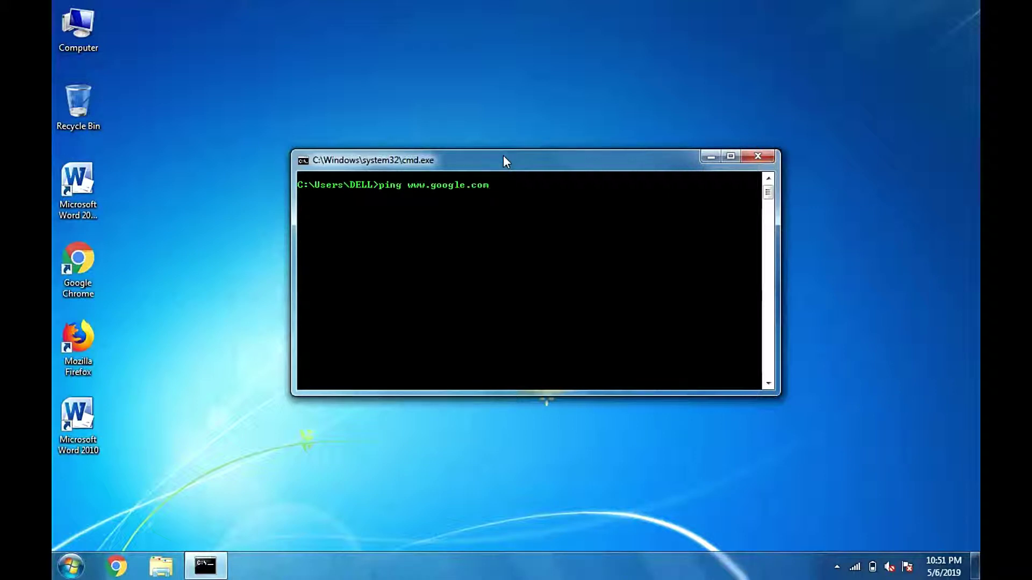
key(Return)
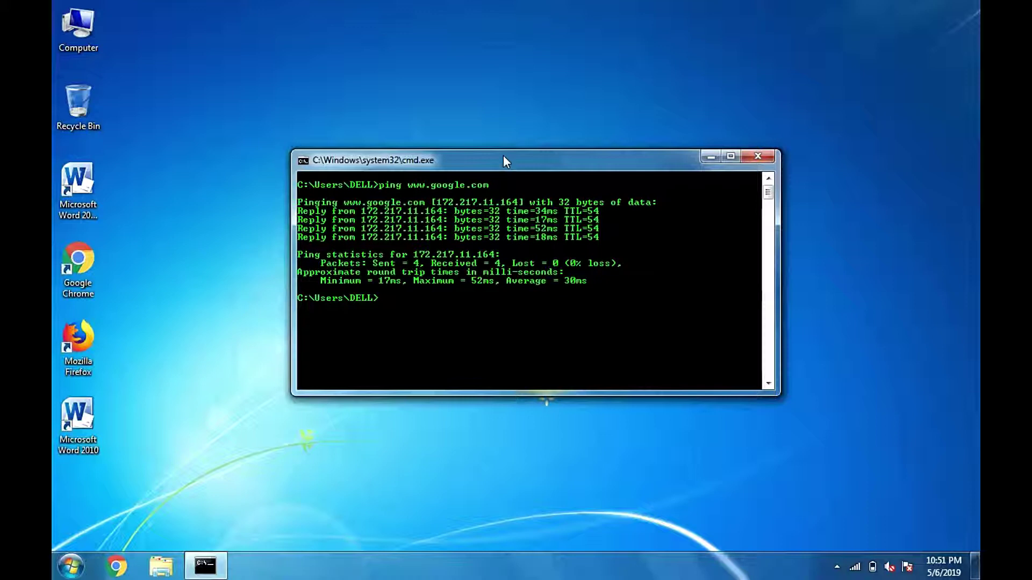
Step: Ping yahoo.com as a second connectivity test, then exit the Command Prompt
text(ping yahoo.com)
key(Return)
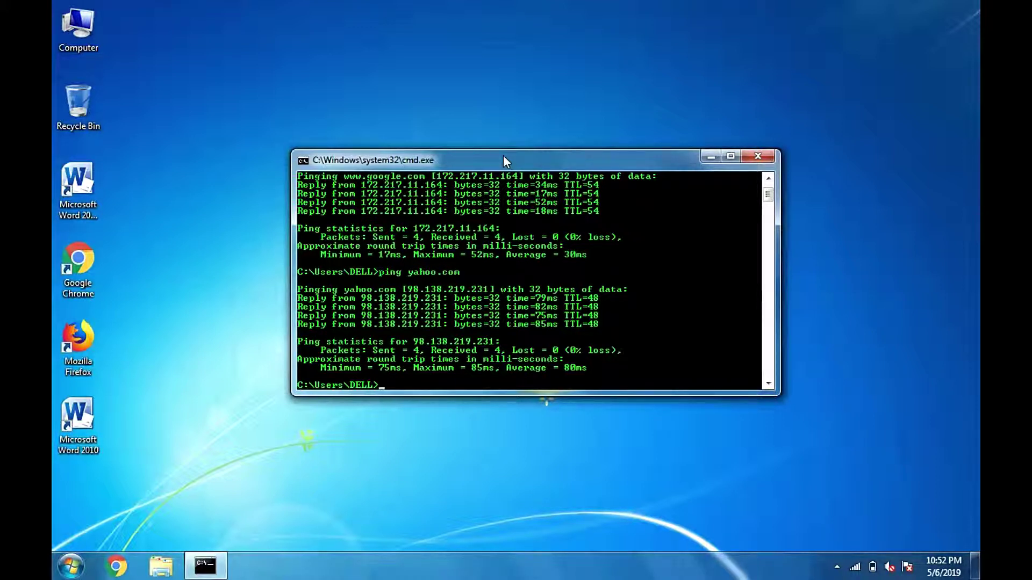
text(exit)
key(Return)
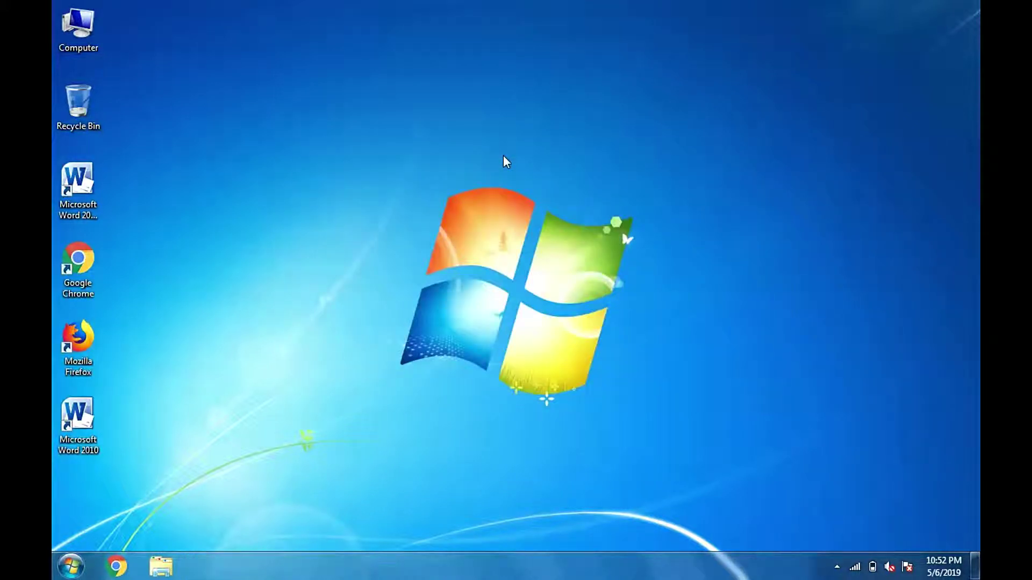